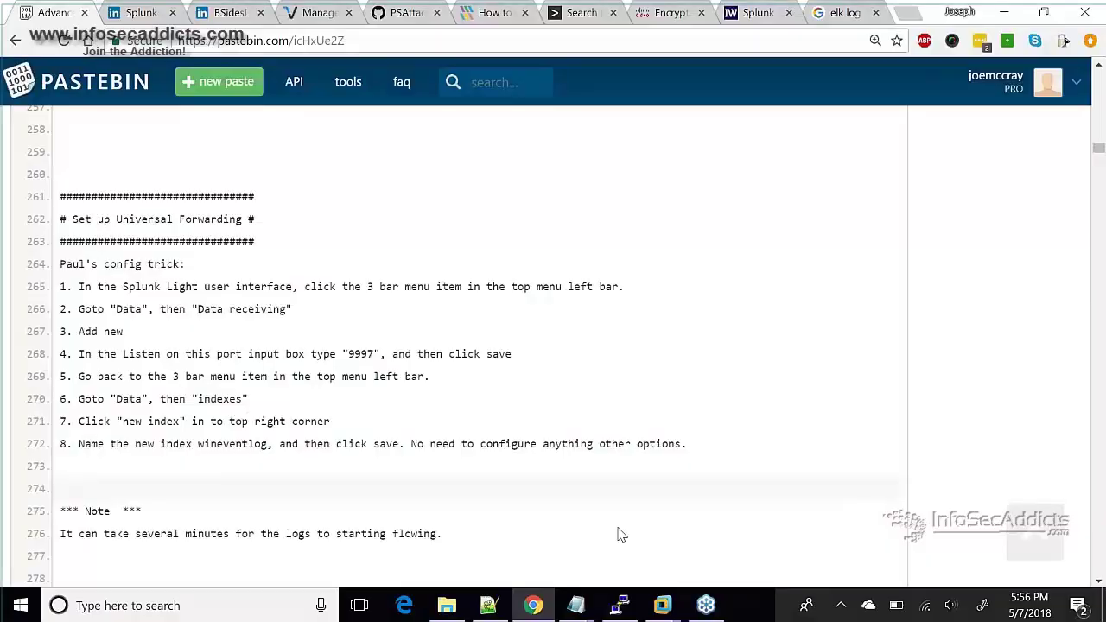
# Step: Power on the Win 7 Victim virtual machine and confirm the start prompt
pyautogui.moveTo(661, 605)
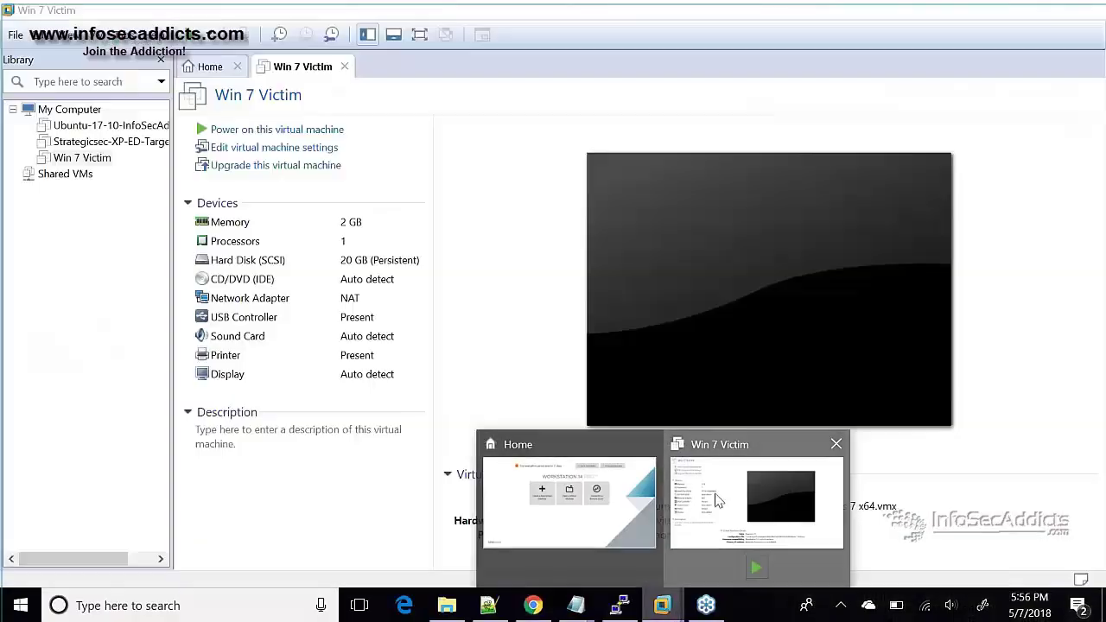
pyautogui.click(715, 499)
pyautogui.click(327, 131)
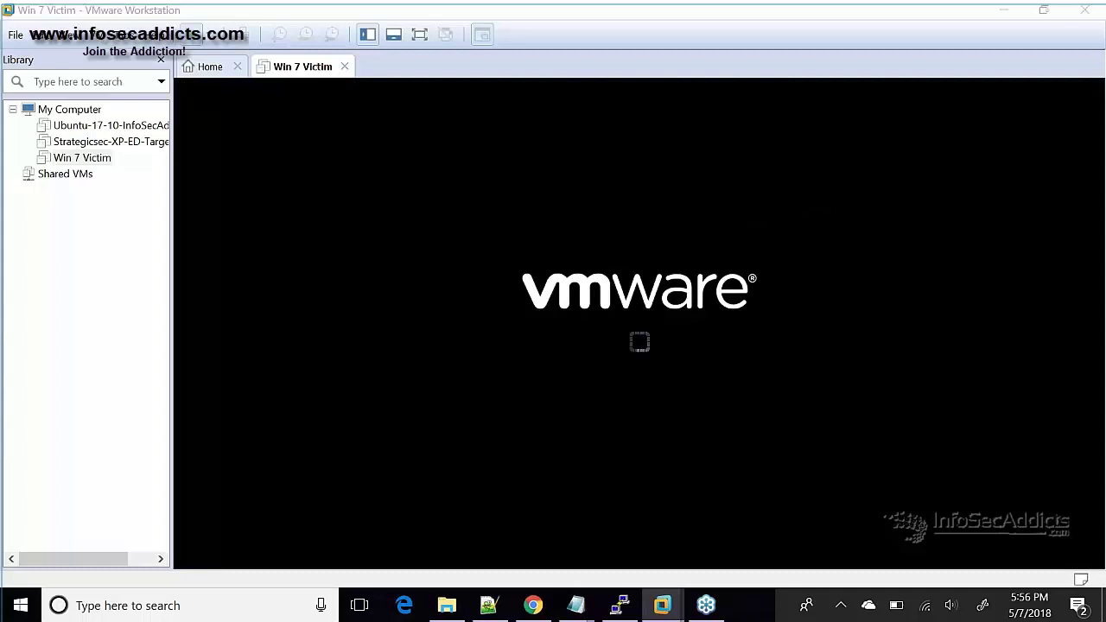
pyautogui.click(579, 336)
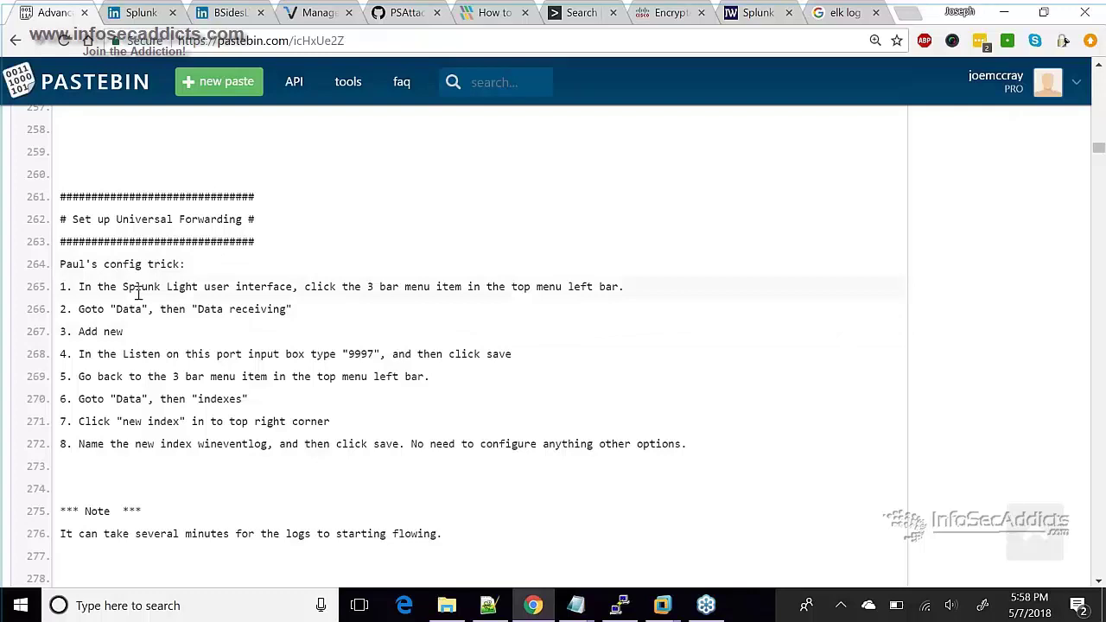
# Step: Open the Data receiving settings in Splunk Light, following the setup notes
pyautogui.moveTo(123, 286); pyautogui.dragTo(163, 290)
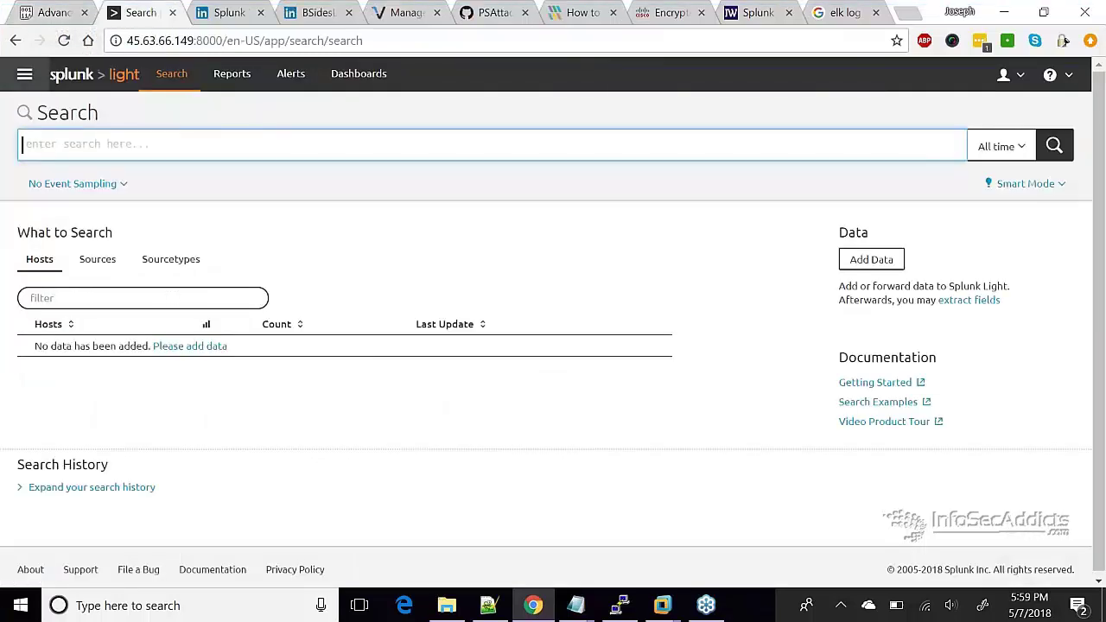
pyautogui.hotkey('ctrl', '0')
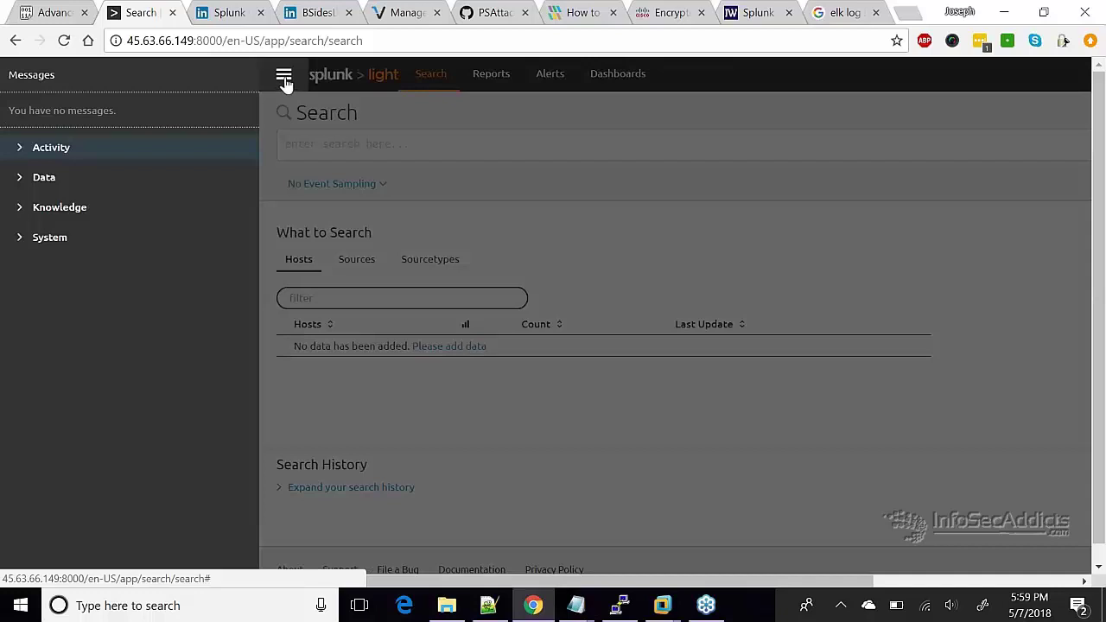
pyautogui.click(25, 184)
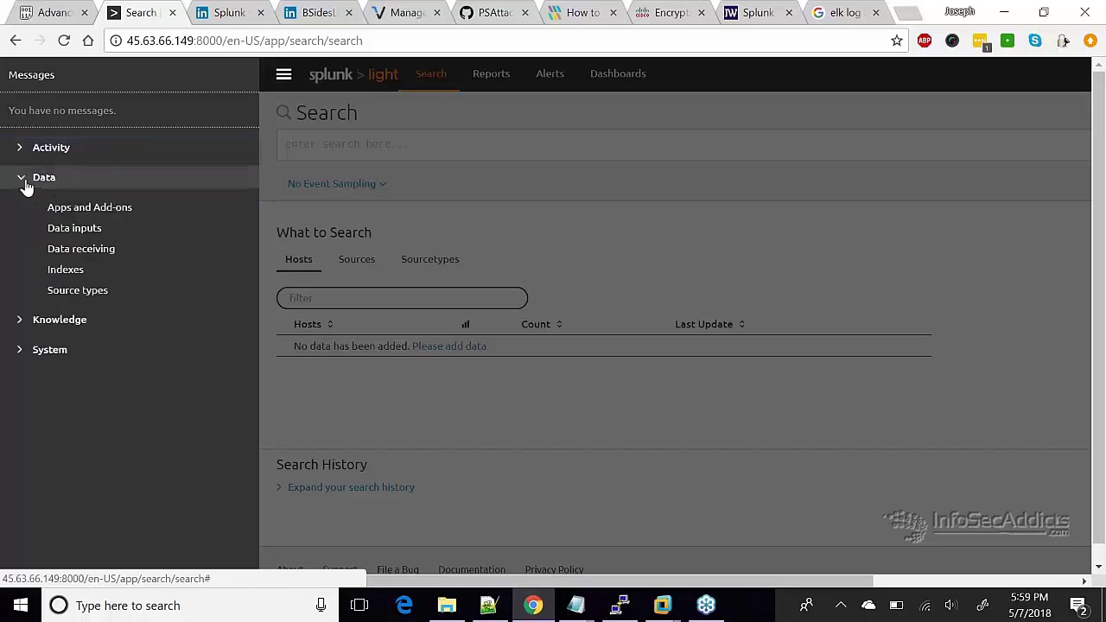
pyautogui.hotkey('ctrl', 'shift', 'Tab')
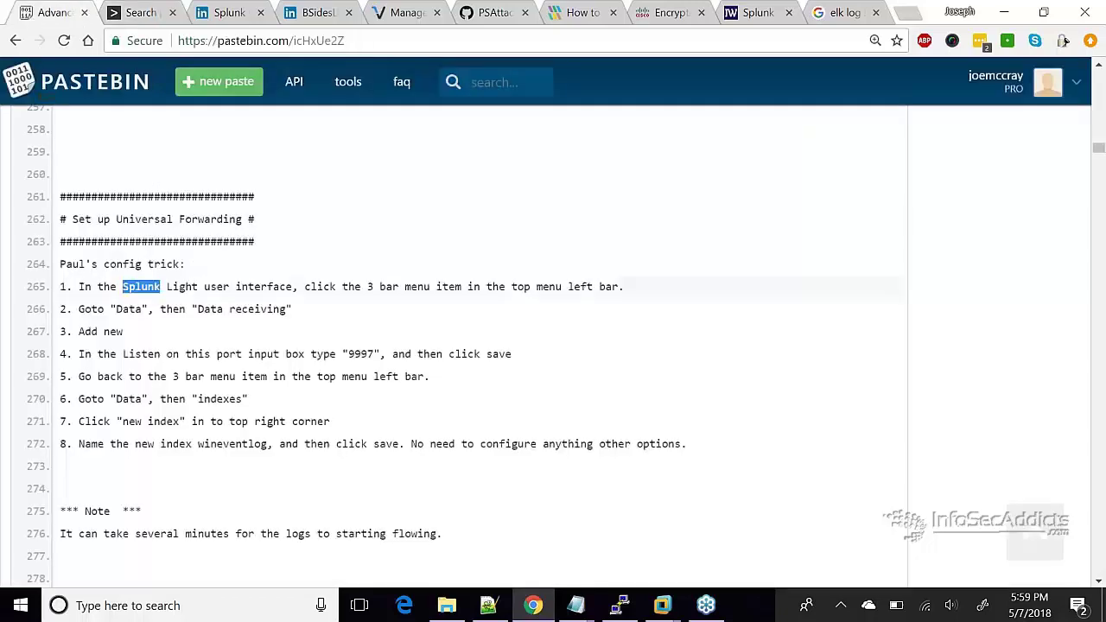
pyautogui.moveTo(198, 309); pyautogui.dragTo(286, 309)
pyautogui.click(141, 13)
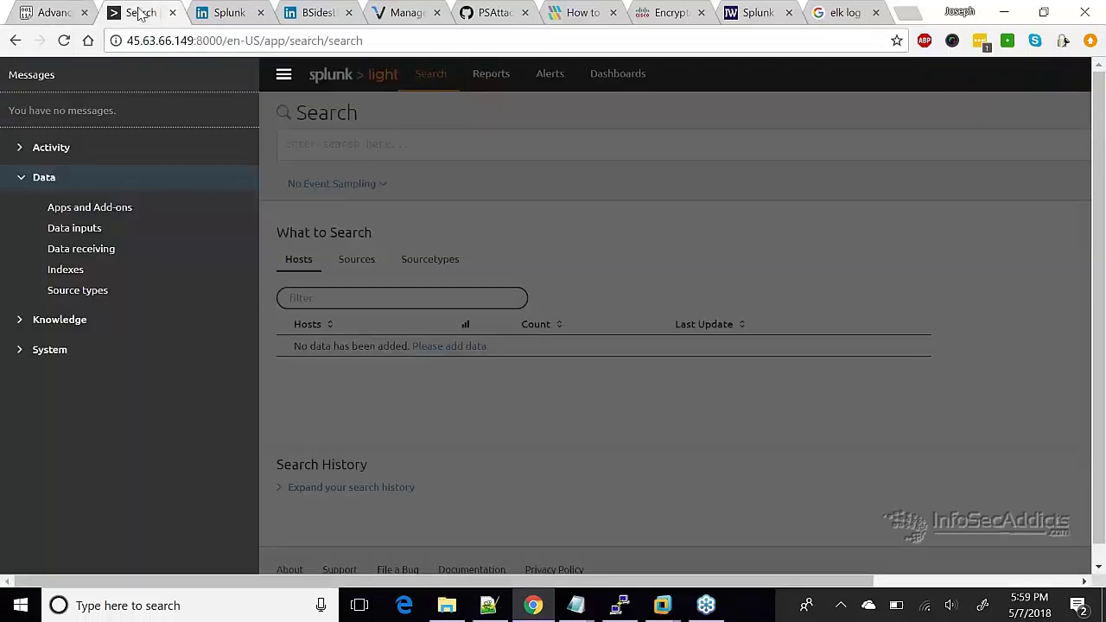
pyautogui.click(95, 250)
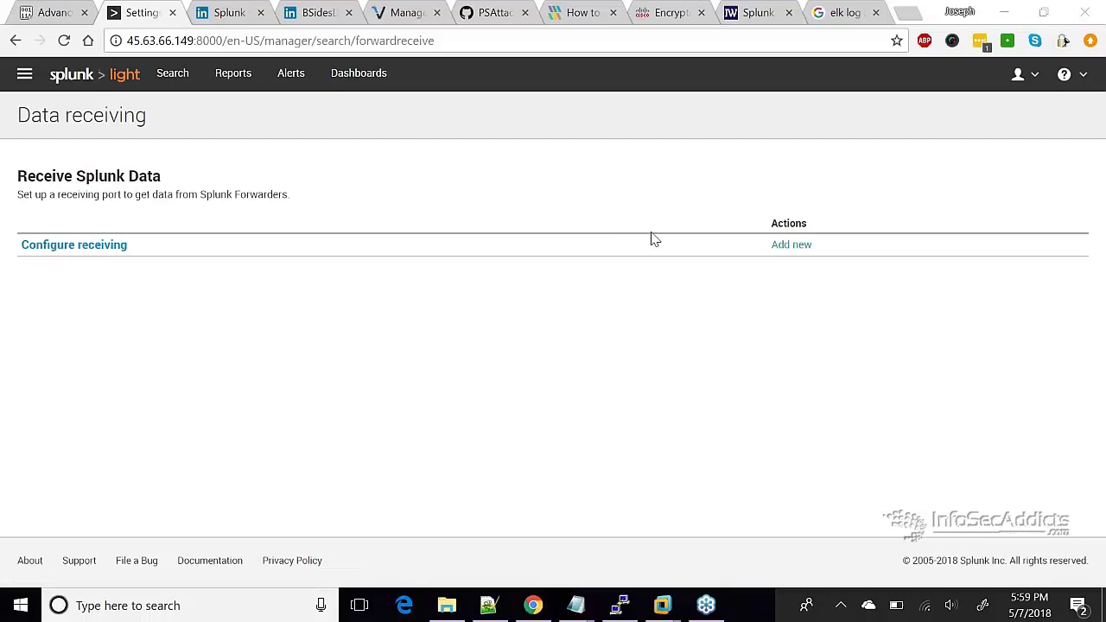
# Step: Add receiving port 9997, copied from the setup notes, and save it
pyautogui.click(780, 249)
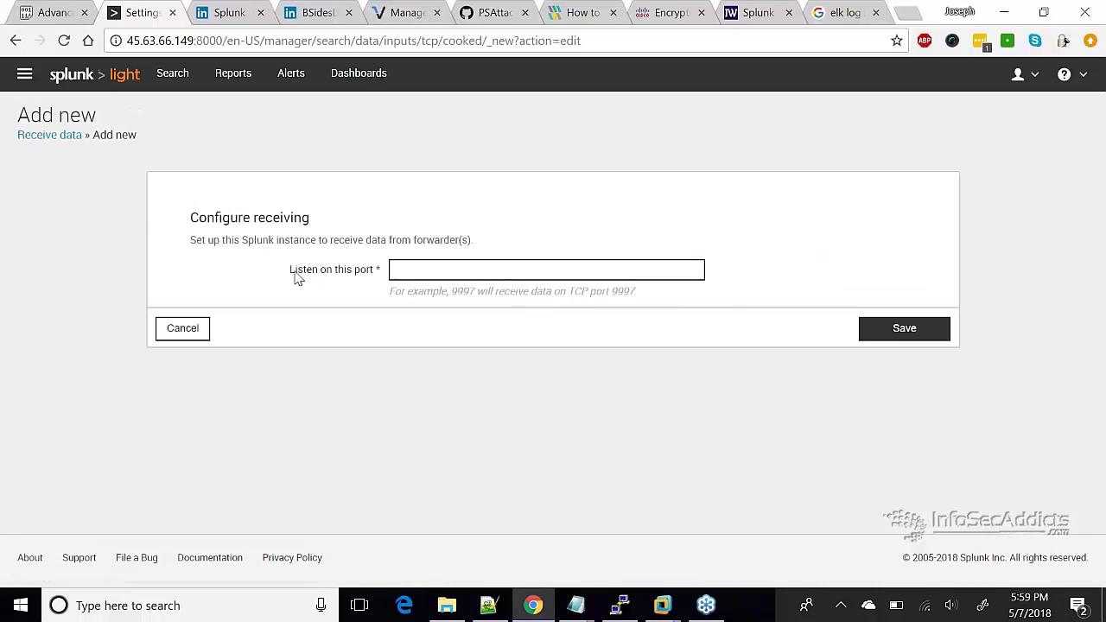
pyautogui.click(48, 13)
pyautogui.moveTo(349, 355); pyautogui.dragTo(374, 356)
pyautogui.hotkey('ctrl', 'c')
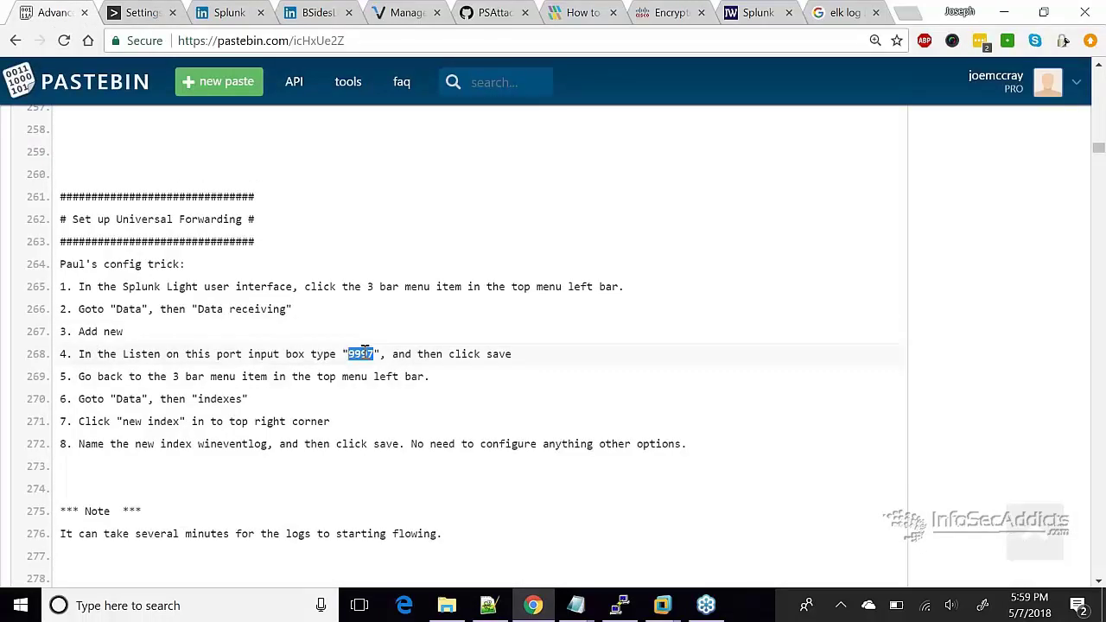
pyautogui.rightClick(364, 351)
pyautogui.click(395, 362)
pyautogui.hotkey('ctrl', 'Tab')
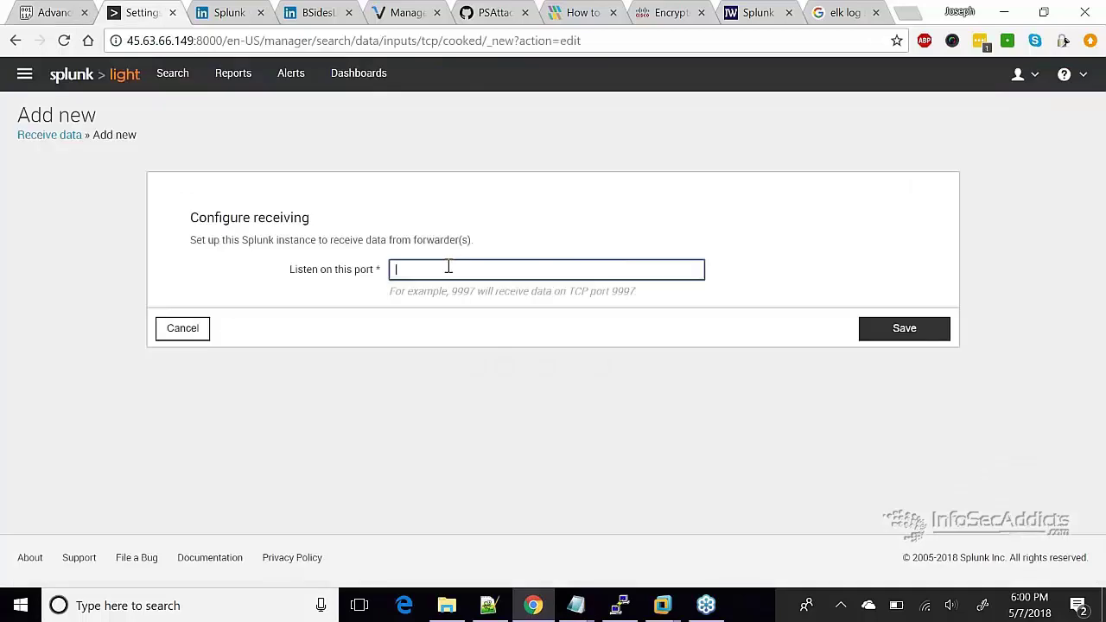
pyautogui.hotkey('ctrl', 'v')
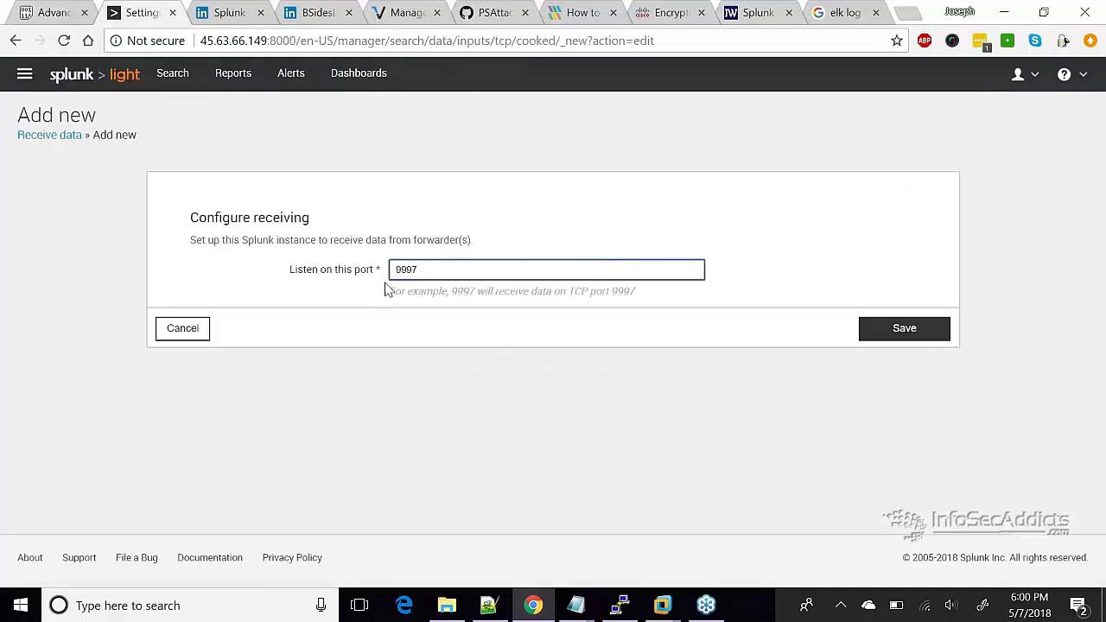
pyautogui.click(910, 333)
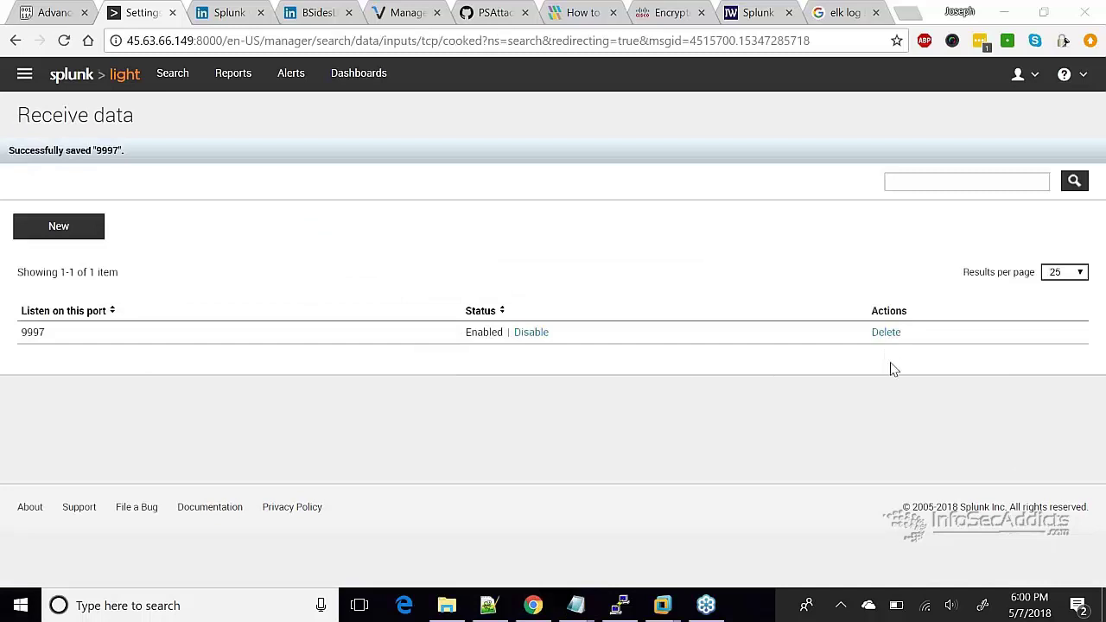
pyautogui.click(24, 73)
pyautogui.click(65, 267)
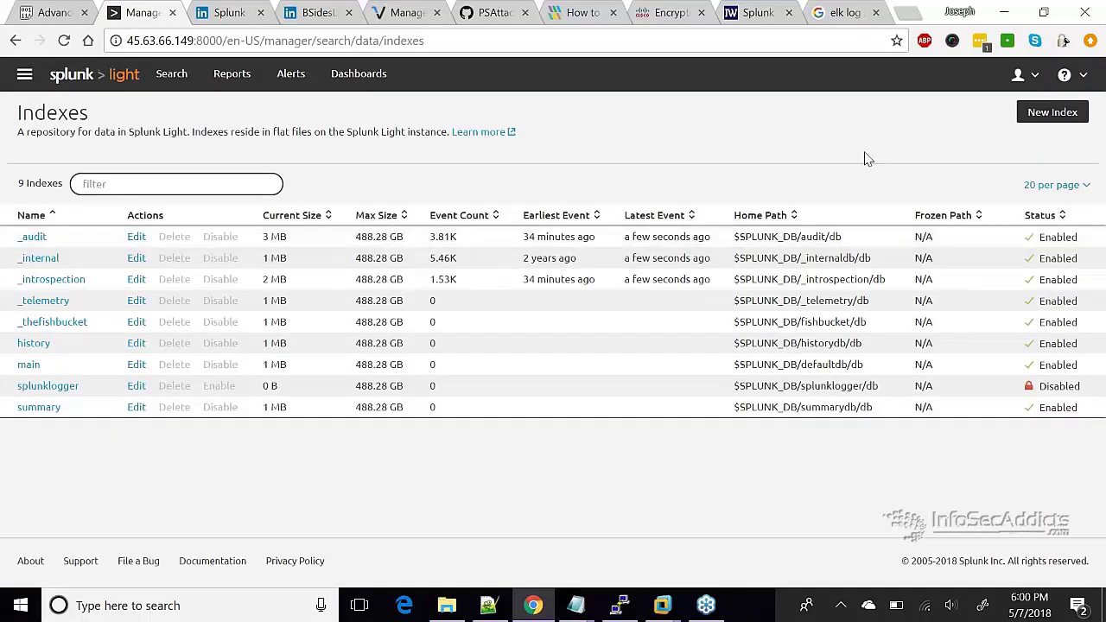
# Step: Create and save a new index named wineventlog, then check its zero event count
pyautogui.click(1052, 112)
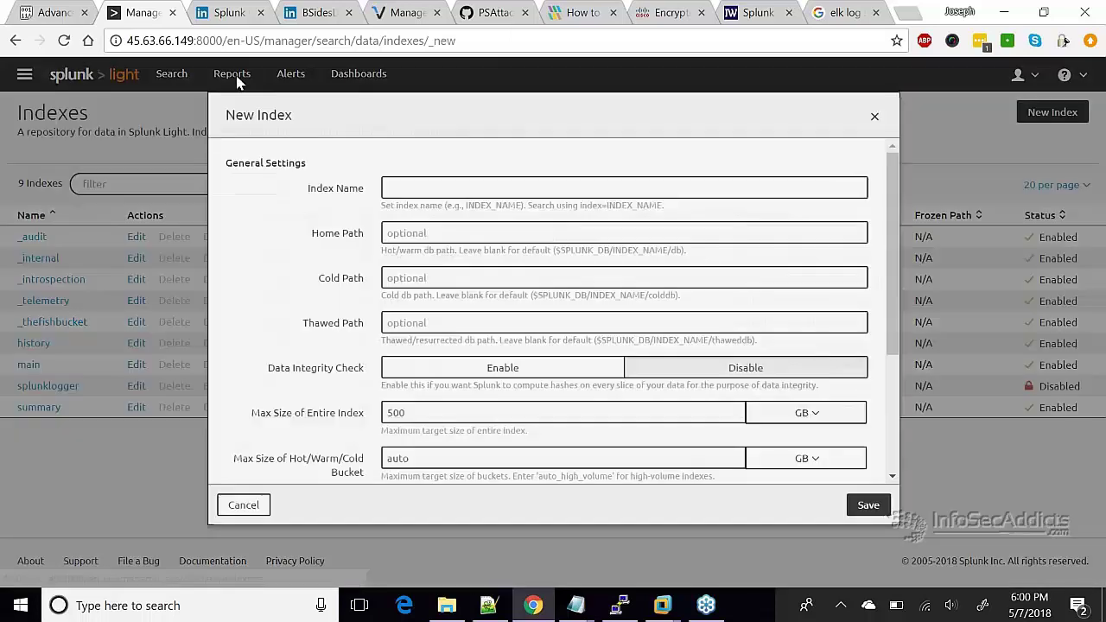
pyautogui.click(58, 13)
pyautogui.hotkey('ctrl', 'Tab')
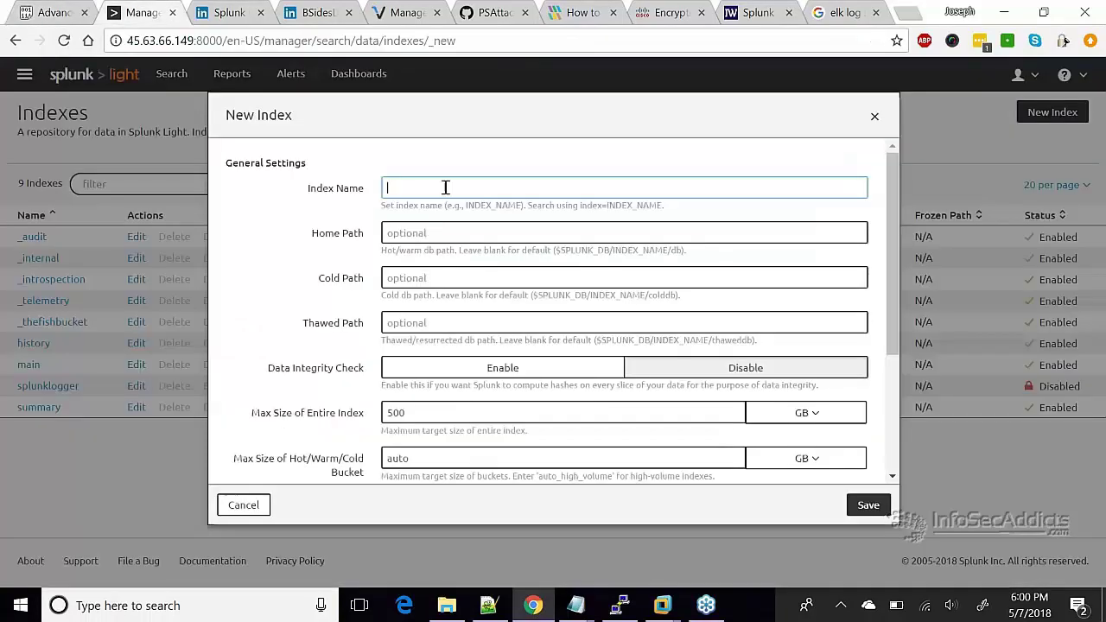
pyautogui.write('wineventlog')
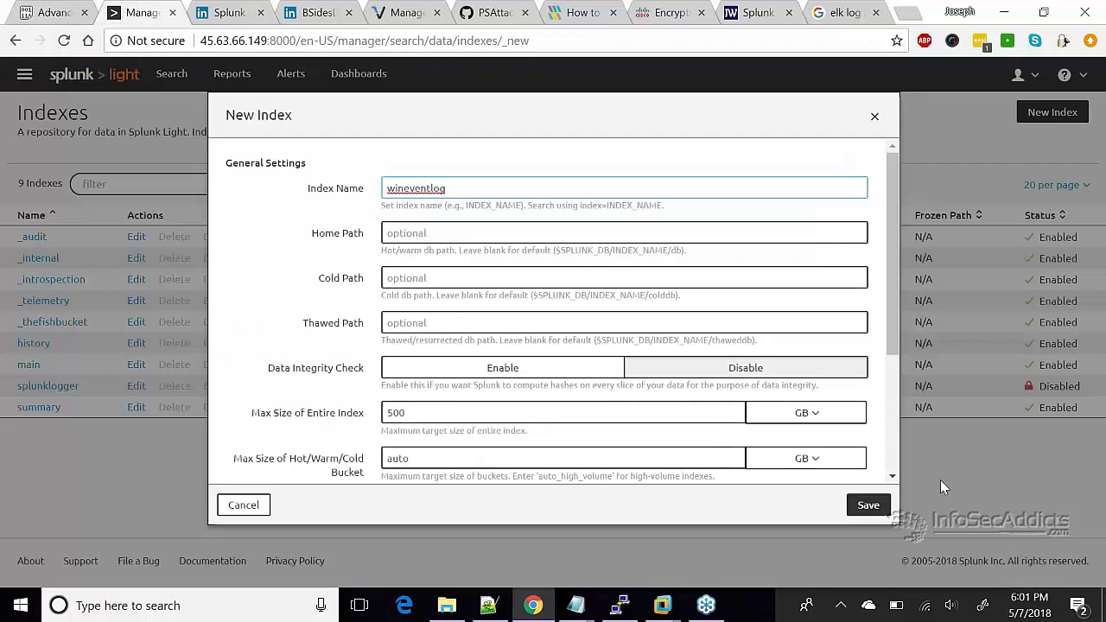
pyautogui.click(868, 505)
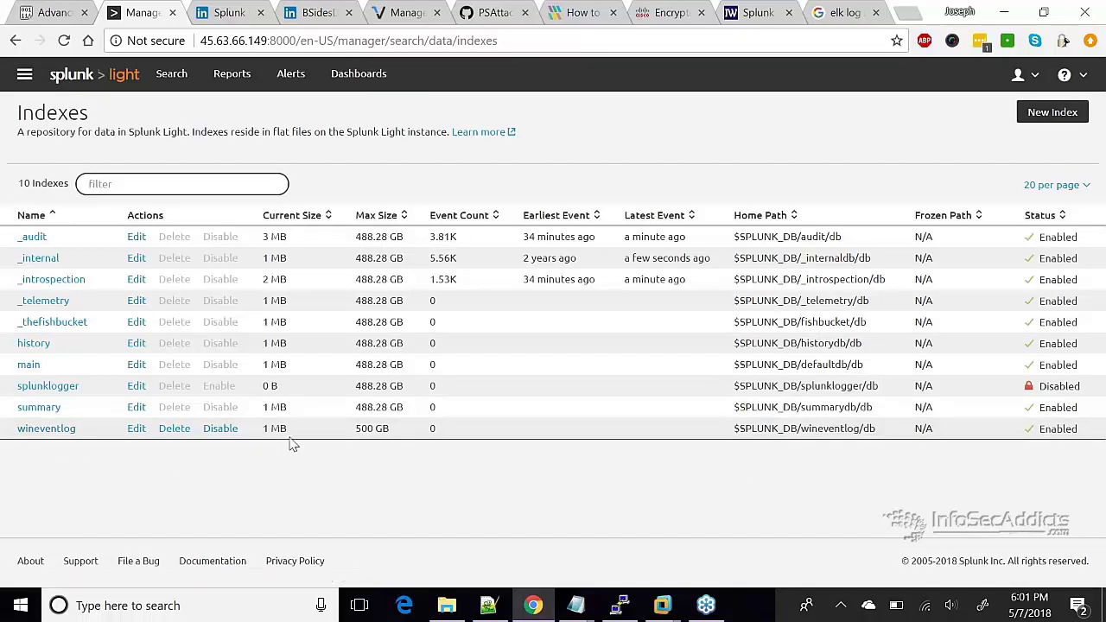
pyautogui.doubleClick(424, 433)
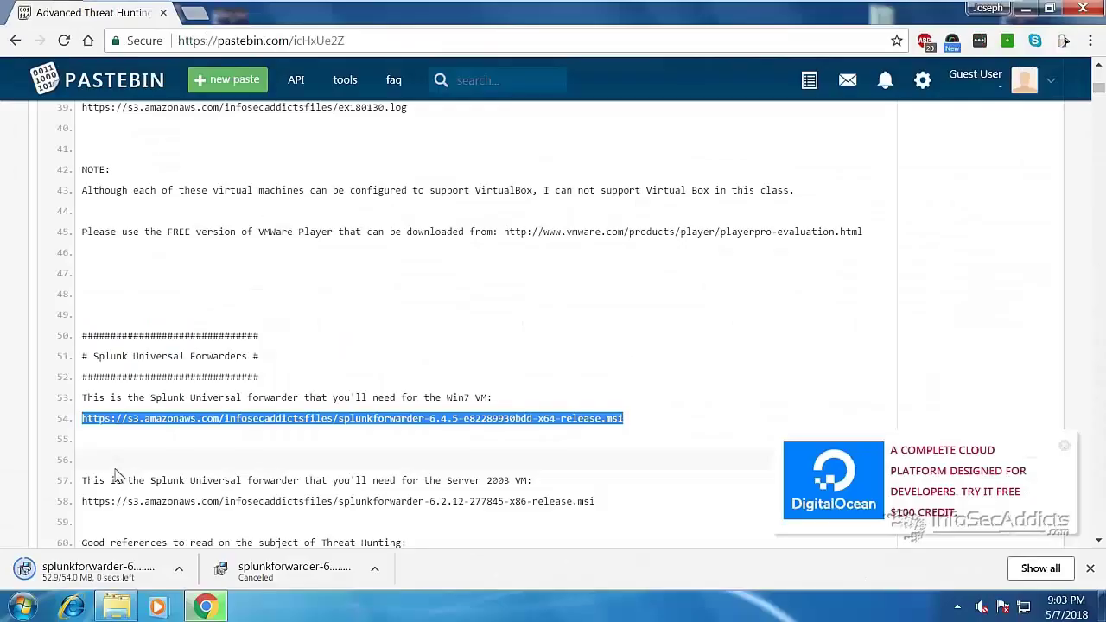
# Step: Run the downloaded Universal Forwarder installer past the licence page and shrink the browser window
pyautogui.click(112, 571)
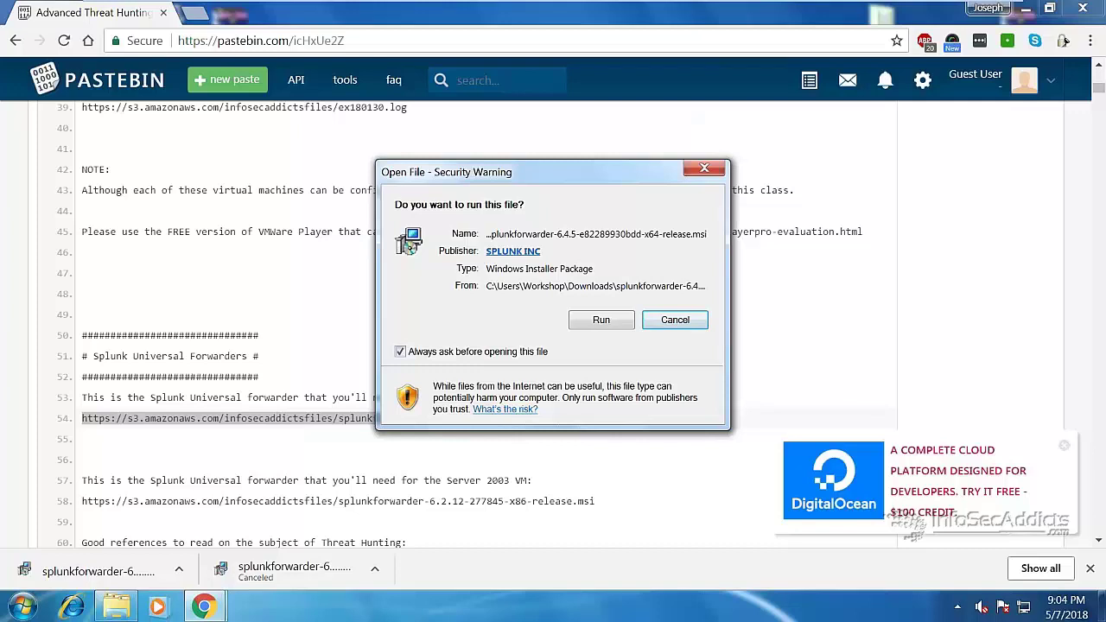
pyautogui.click(598, 321)
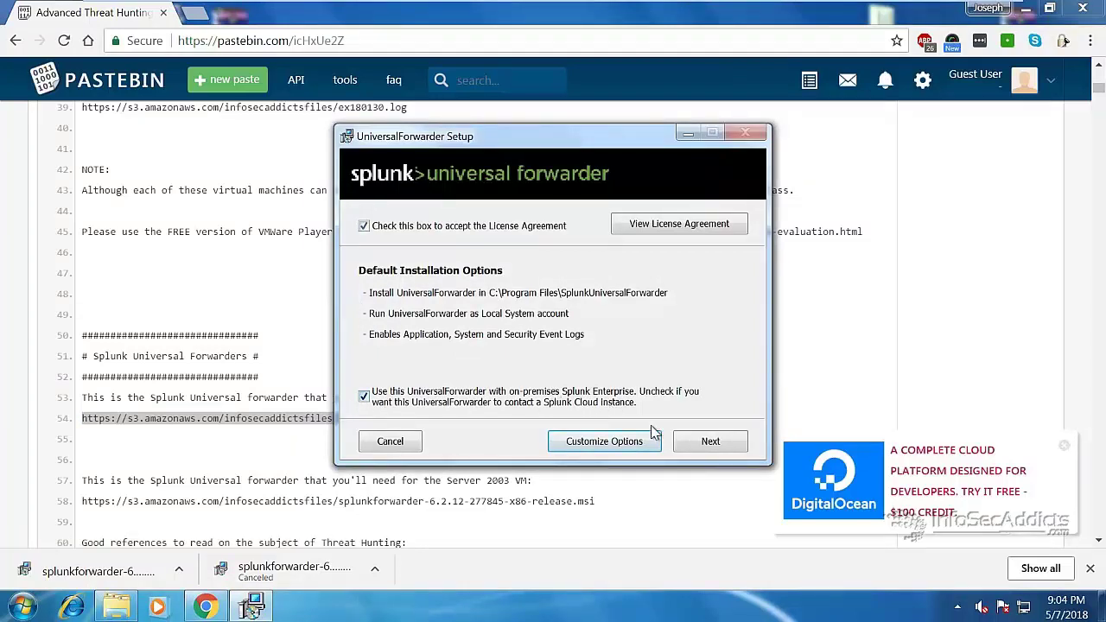
pyautogui.click(708, 441)
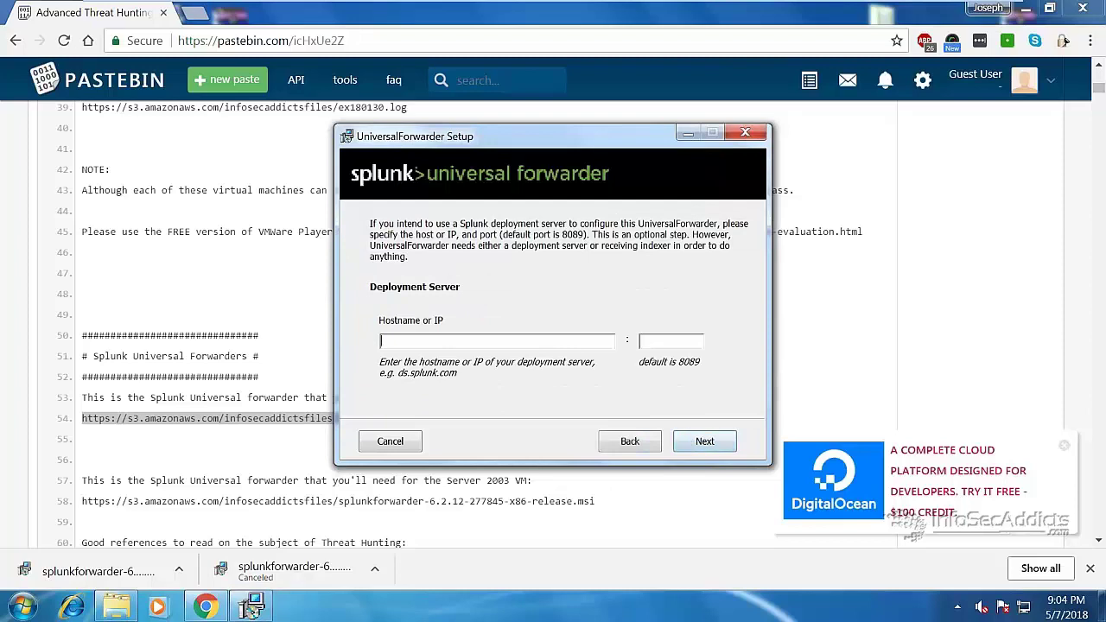
pyautogui.moveTo(534, 17); pyautogui.dragTo(710, 83)
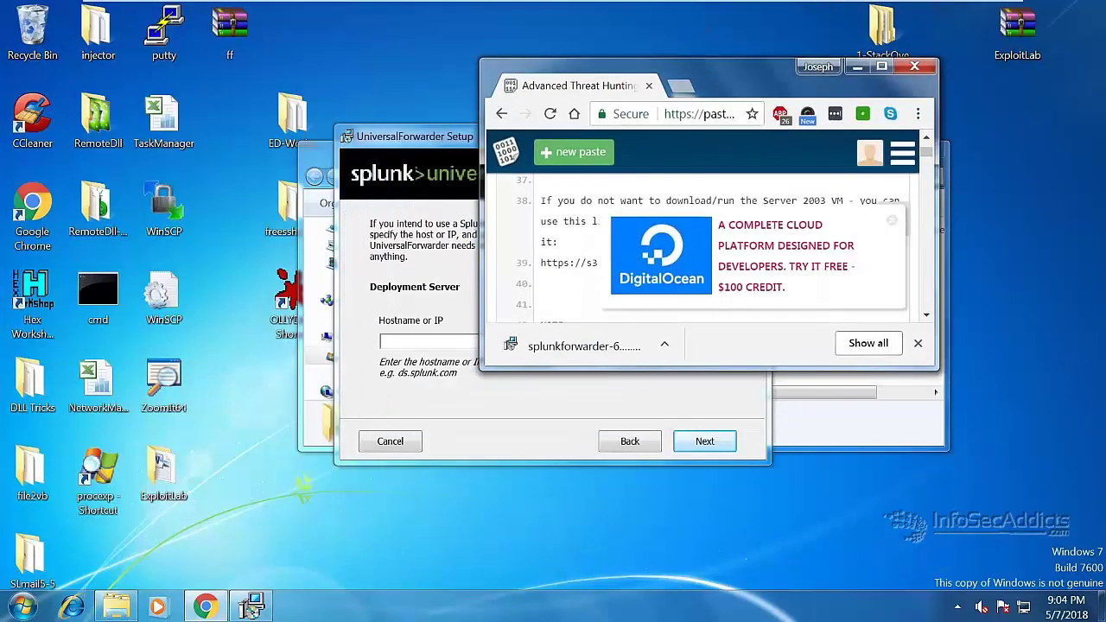
# Step: Take the VM out of full-screen and enter 45.63.66.149 as the deployment server hostname
pyautogui.moveTo(950, 5)
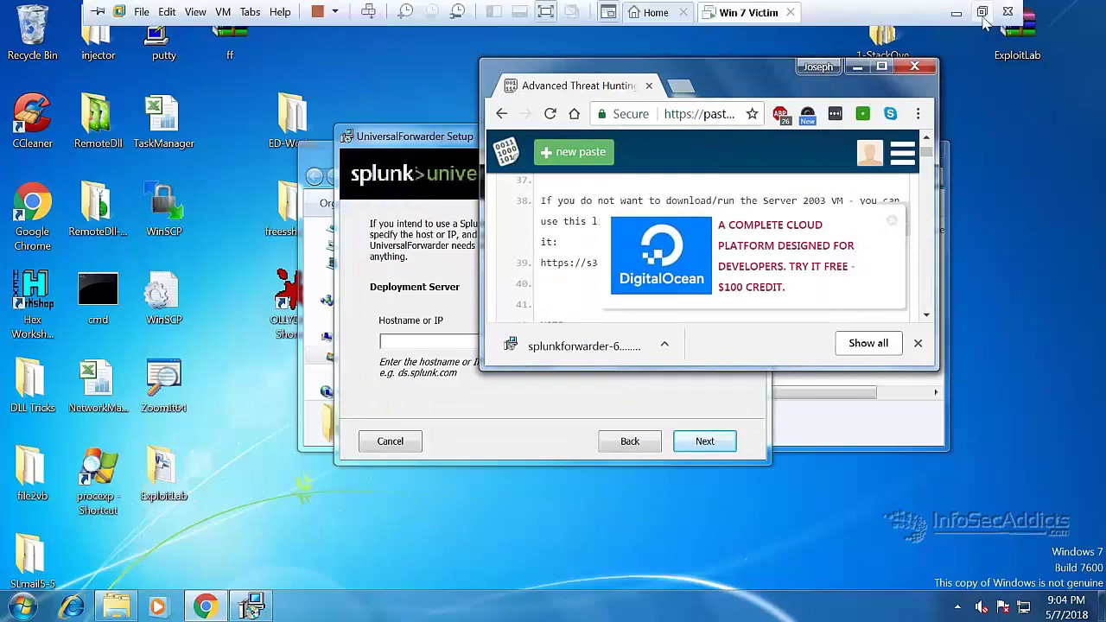
pyautogui.click(982, 12)
pyautogui.write('45.63.')
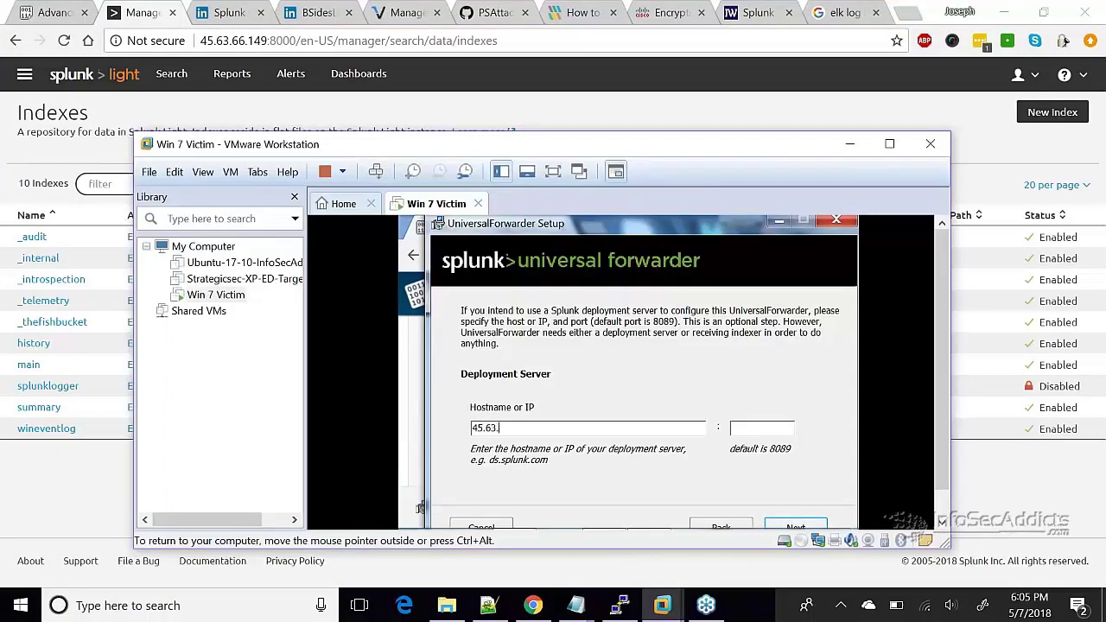
pyautogui.write('66.149')
# Step: In the PuTTY Splunk startup output, highlight the open ports 8089, 8065 and 8191
pyautogui.click(636, 609)
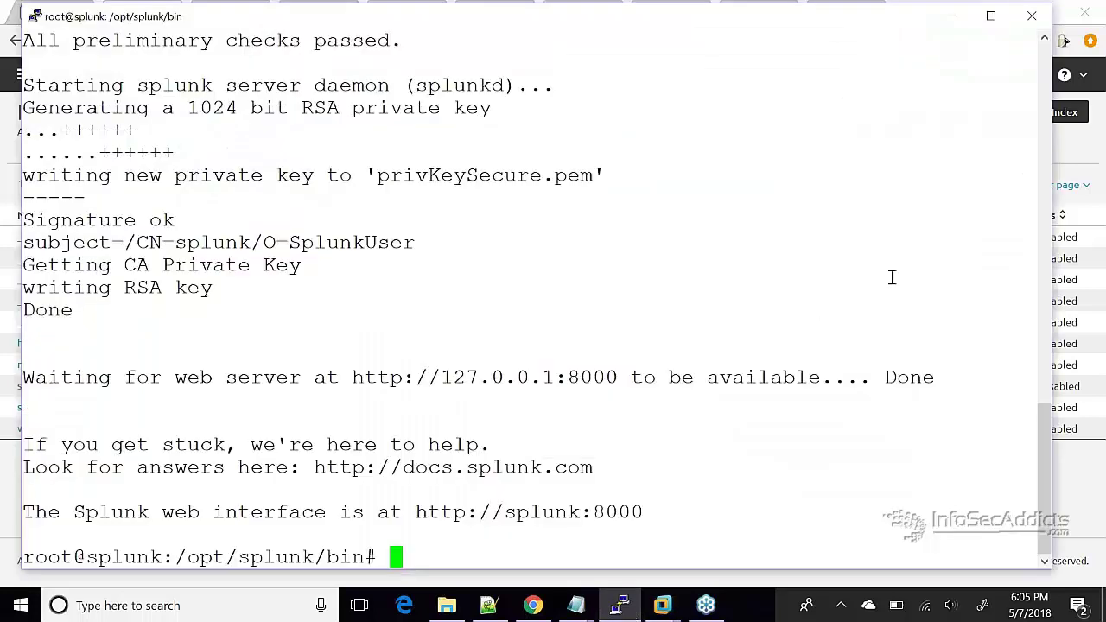
pyautogui.click(1031, 446)
pyautogui.scroll(12, 1030, 446)
pyautogui.moveTo(377, 176); pyautogui.dragTo(437, 176)
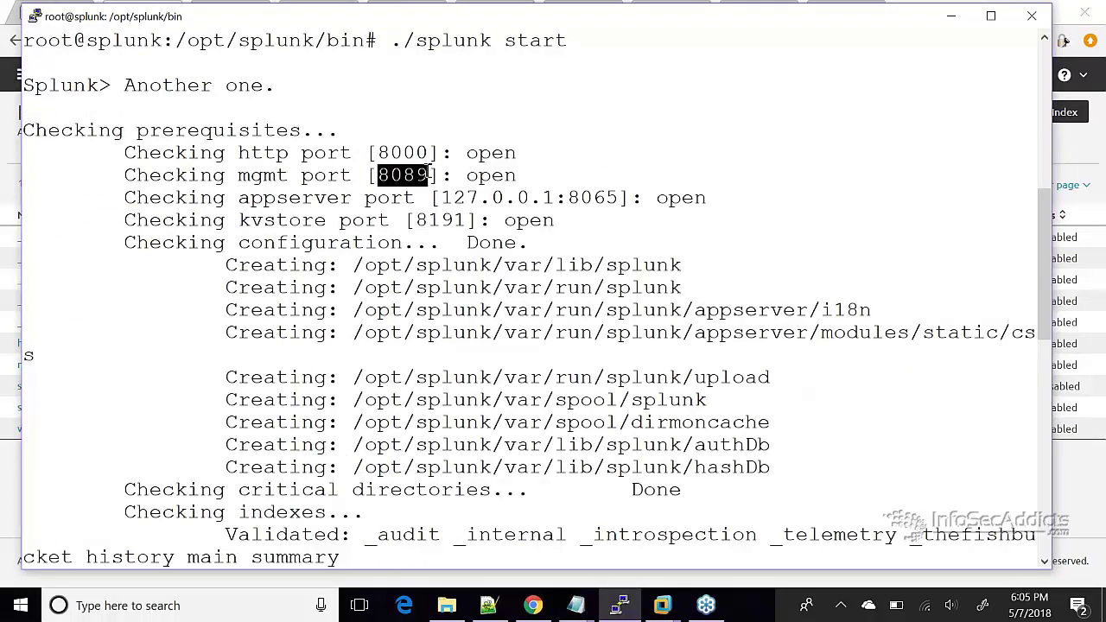
pyautogui.moveTo(568, 198); pyautogui.dragTo(612, 198)
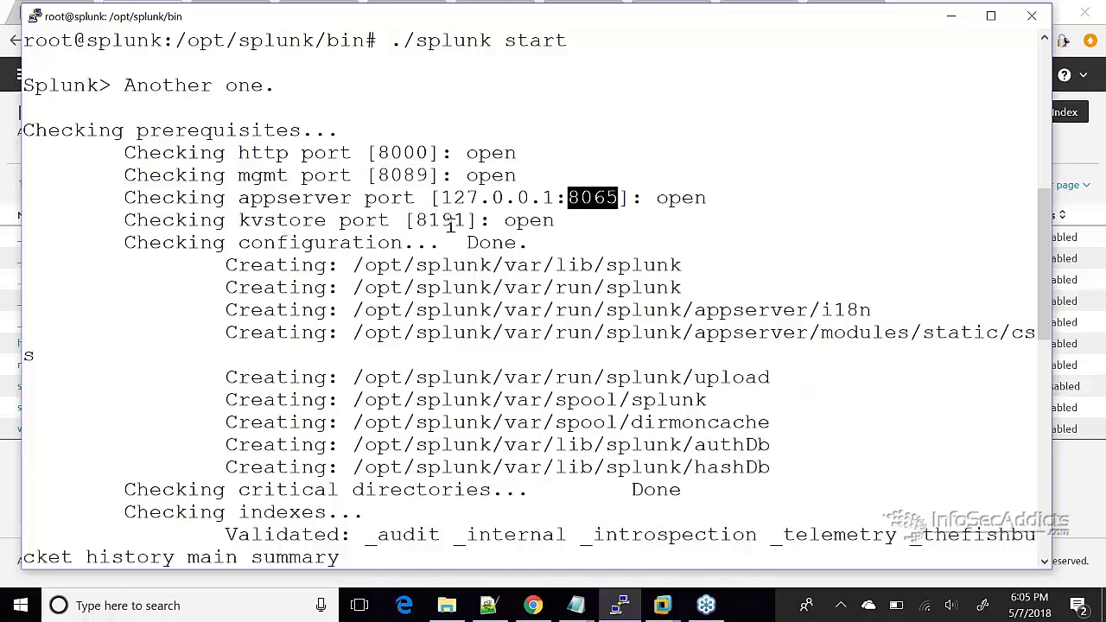
pyautogui.moveTo(418, 219); pyautogui.dragTo(467, 219)
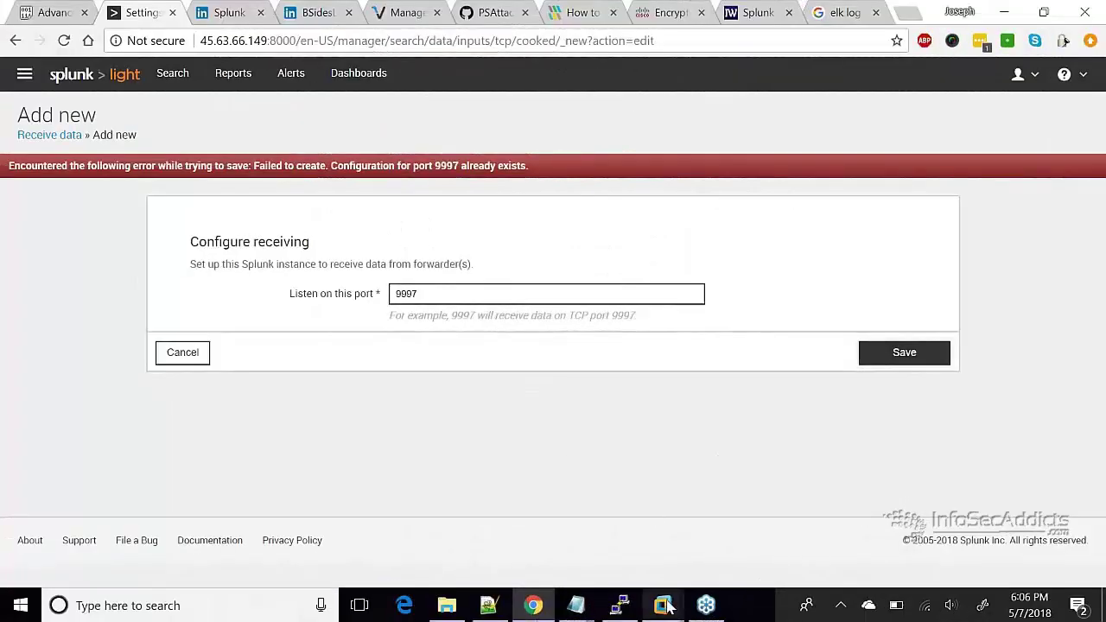
# Step: Enter deployment port 8089 and receiving indexer 45.63.66.149, then install and finish the forwarder setup
pyautogui.moveTo(664, 600)
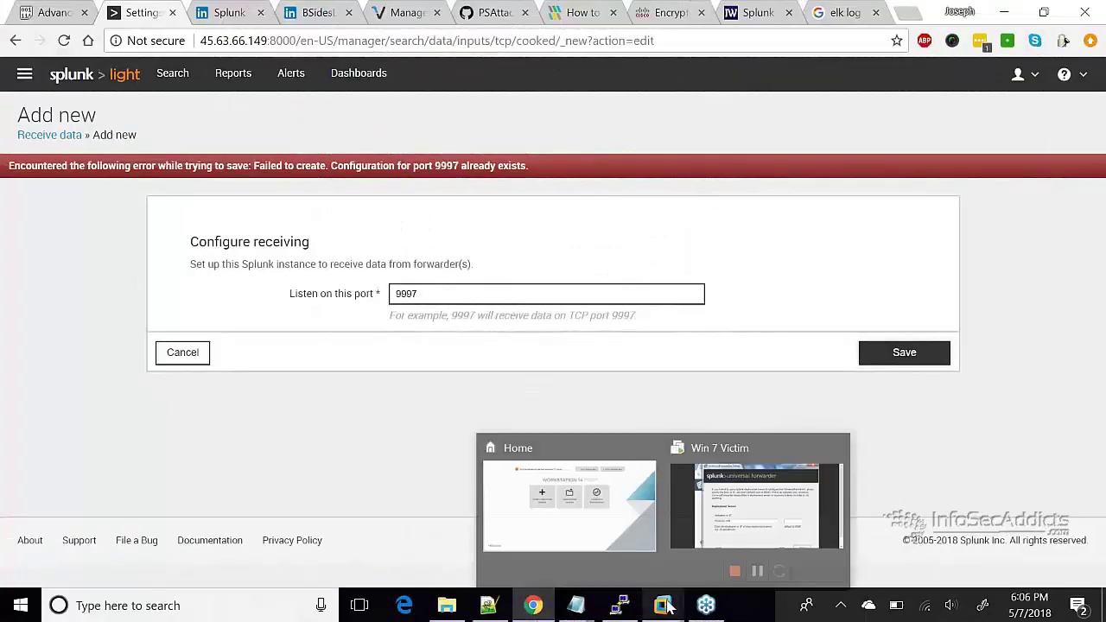
pyautogui.click(728, 545)
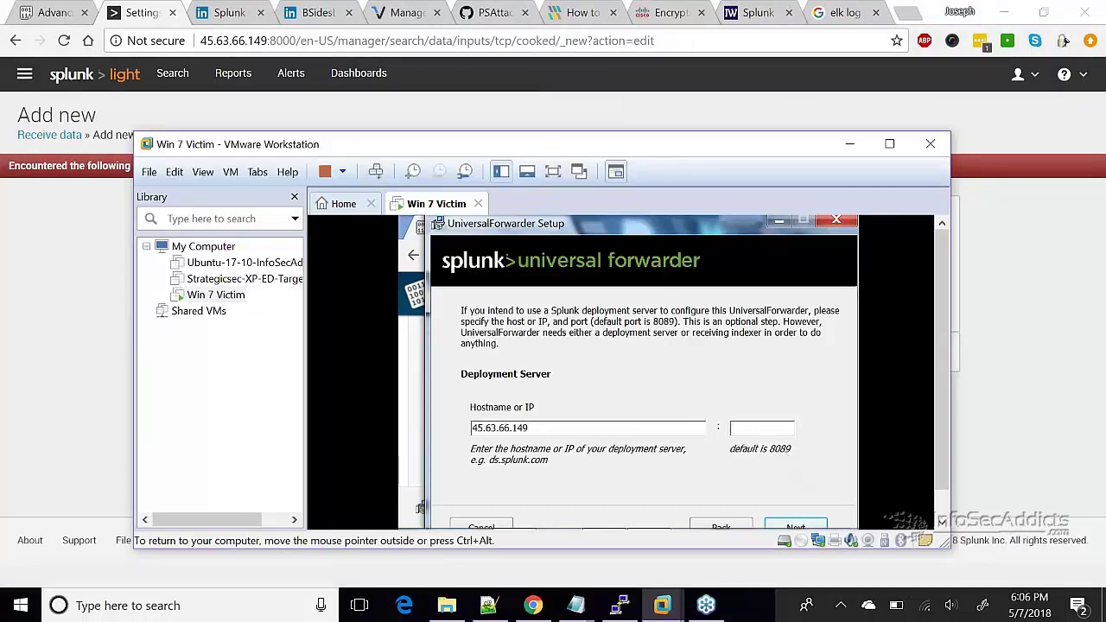
pyautogui.write('8089')
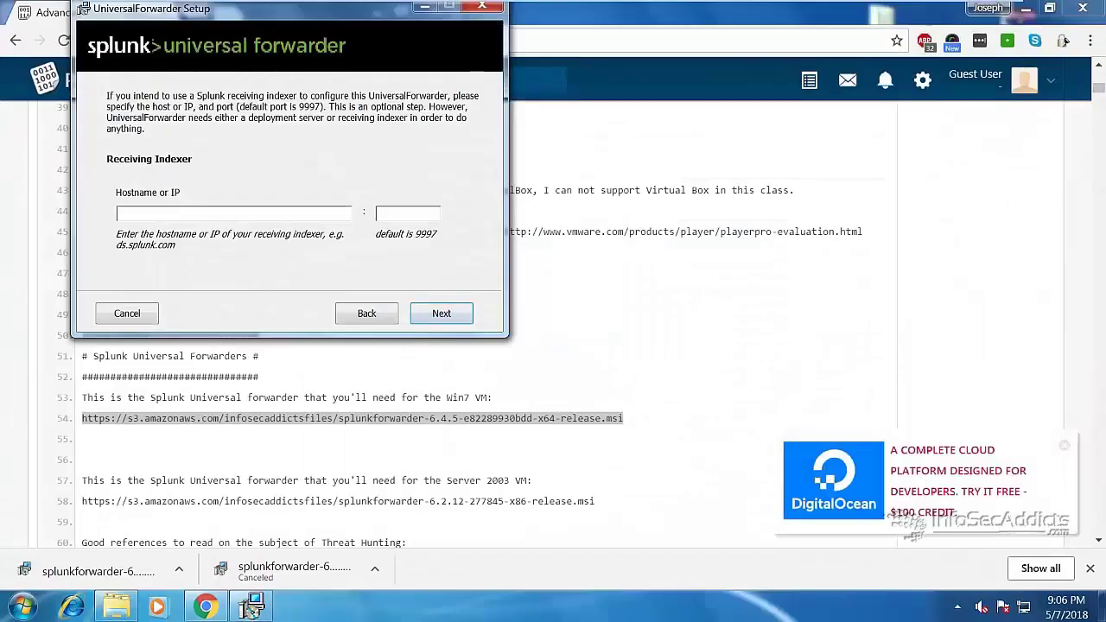
pyautogui.write('45.63.66.149')
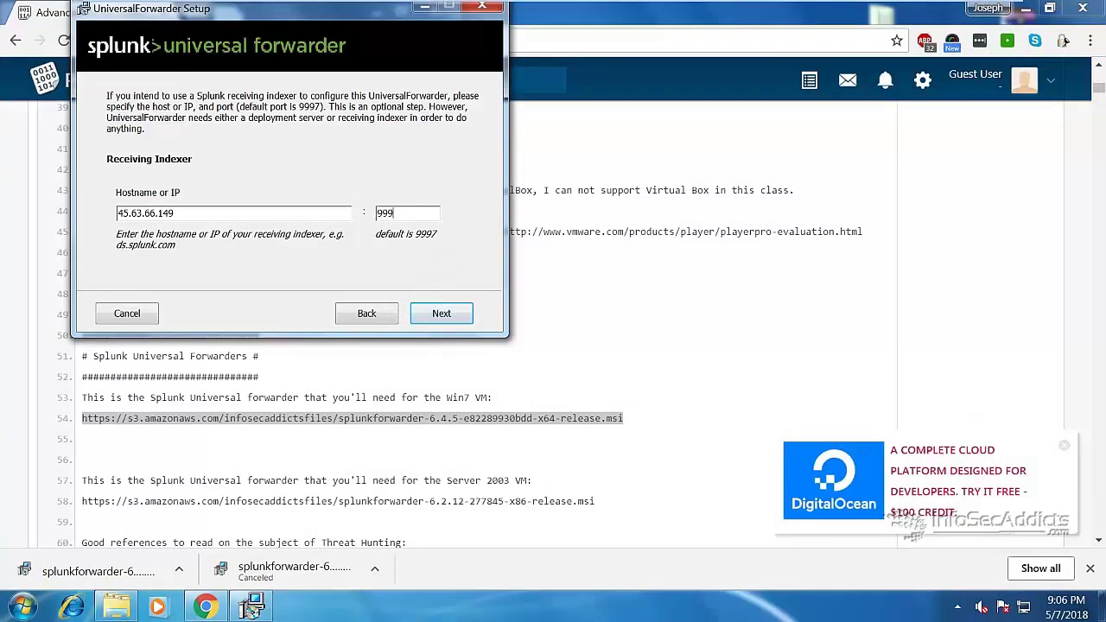
pyautogui.press('Return')
pyautogui.press('Return')
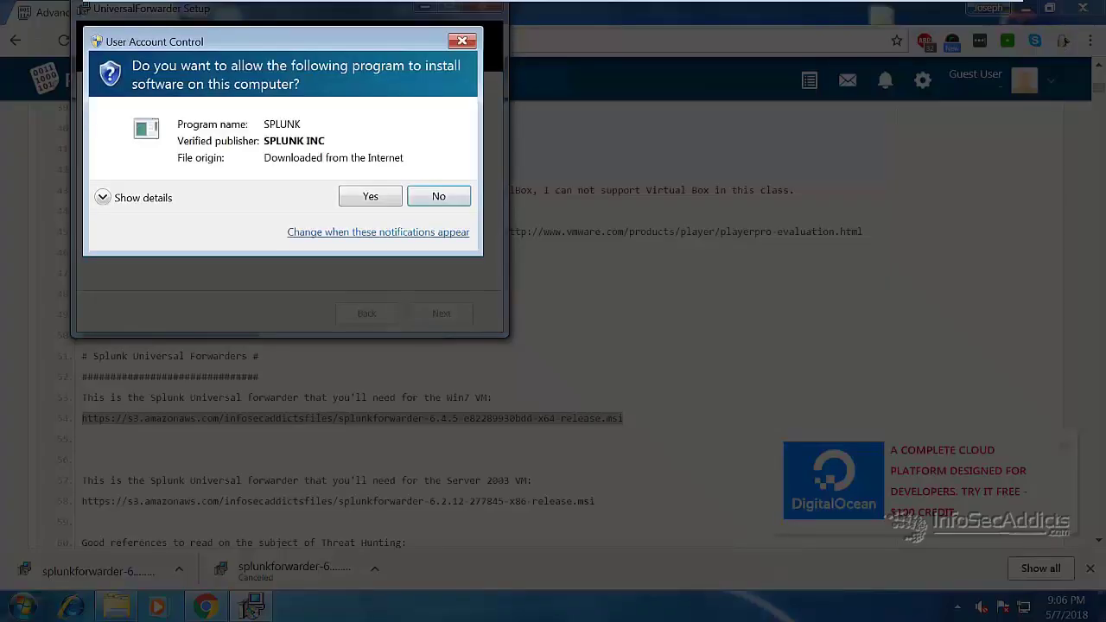
pyautogui.click(371, 197)
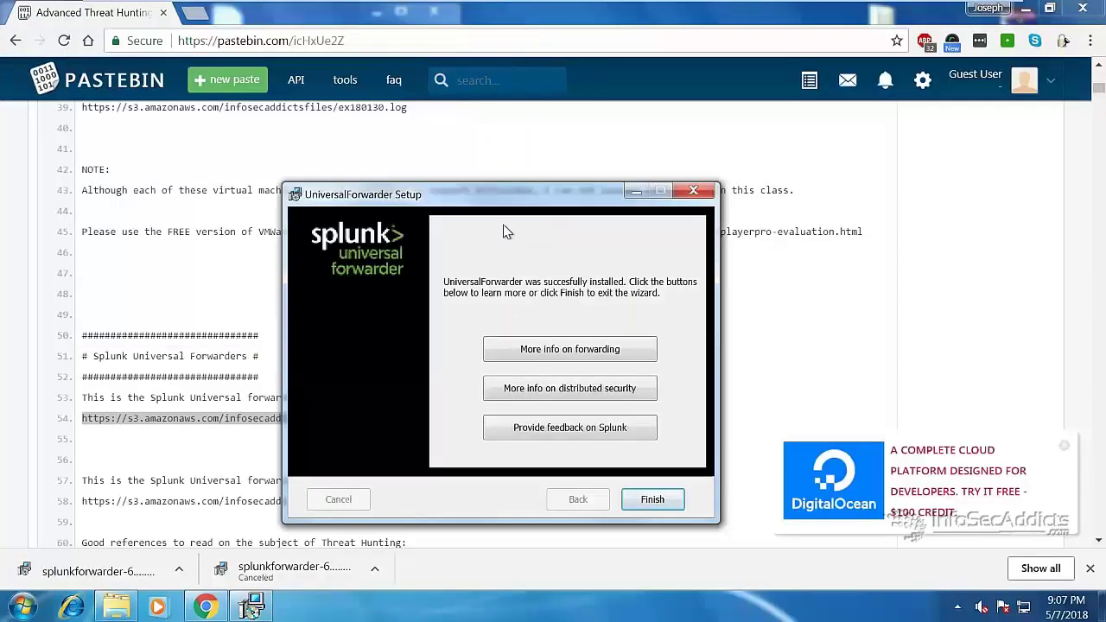
pyautogui.click(653, 499)
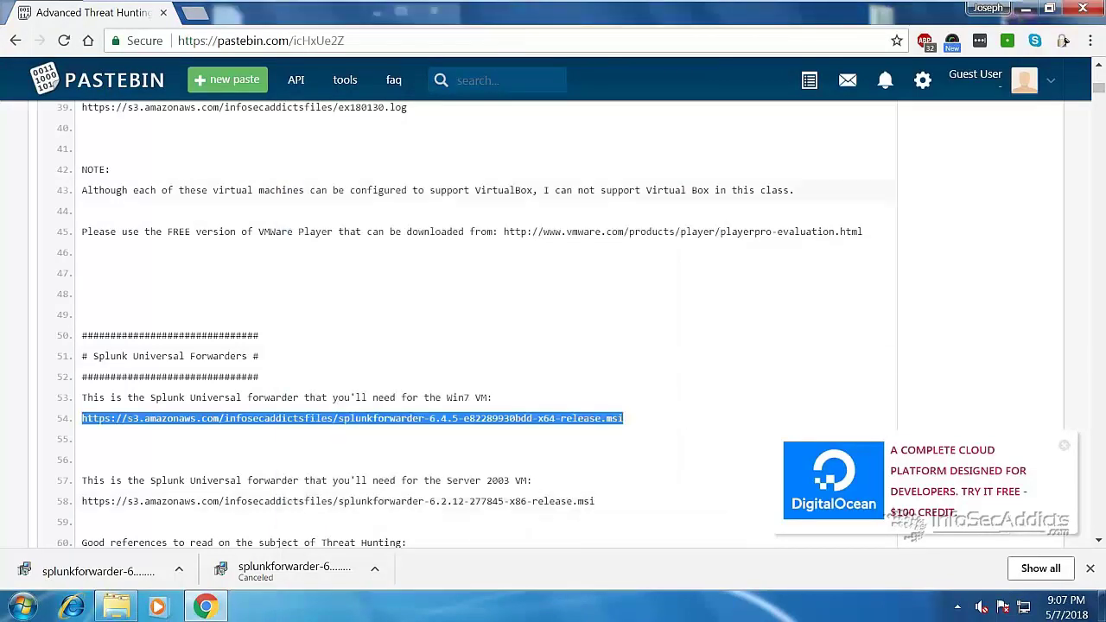
# Step: Clear the desktop and check the SplunkForwarder service status in Windows Services
pyautogui.click(1025, 8)
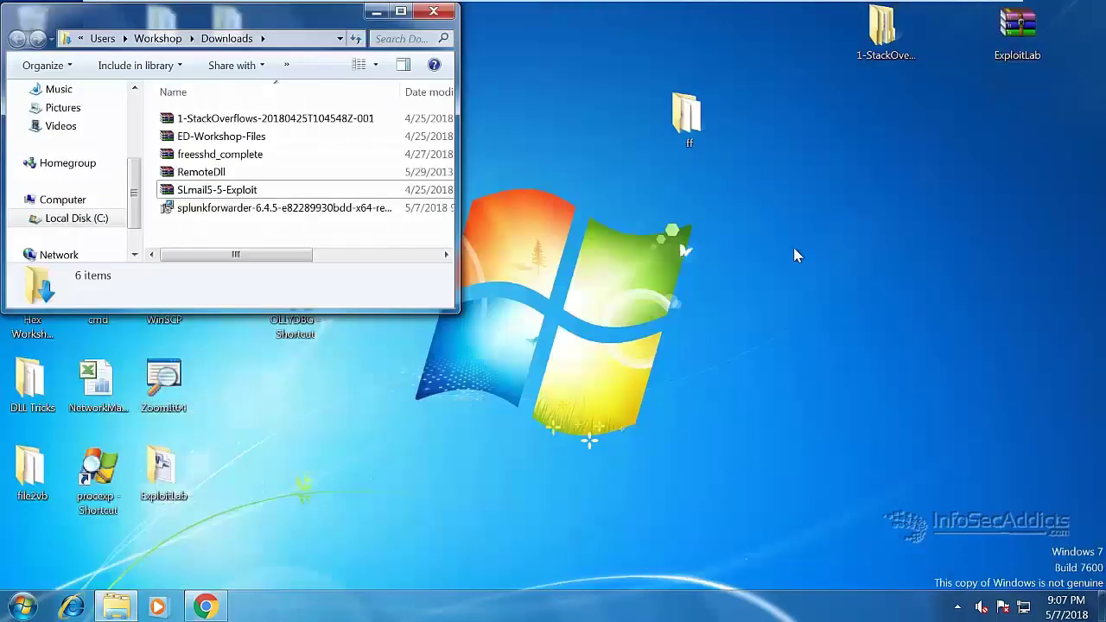
pyautogui.click(433, 10)
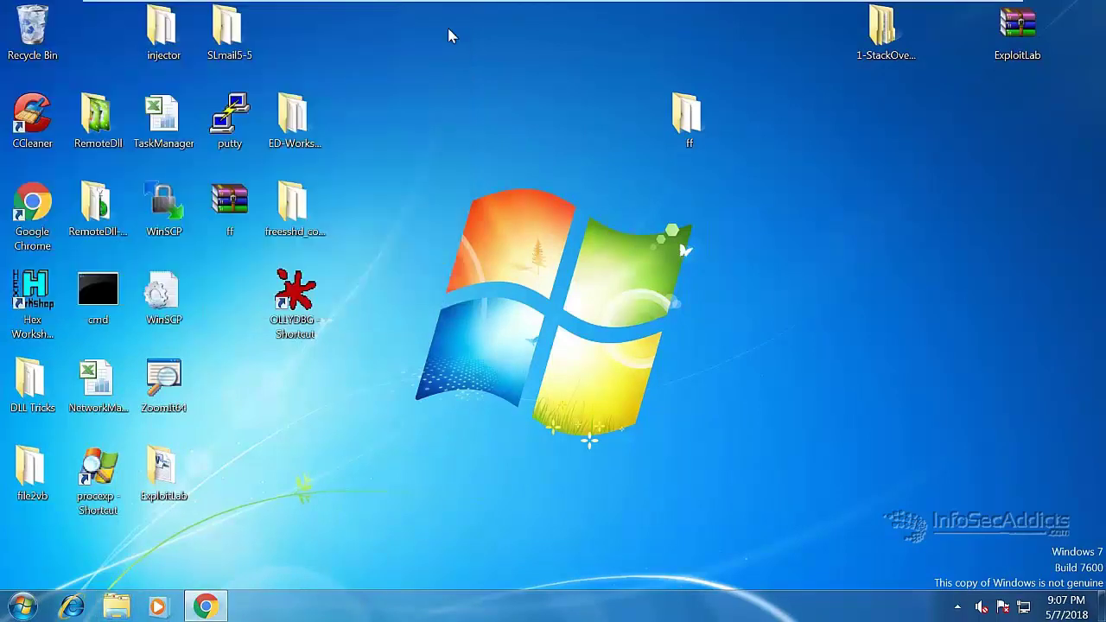
pyautogui.click(25, 607)
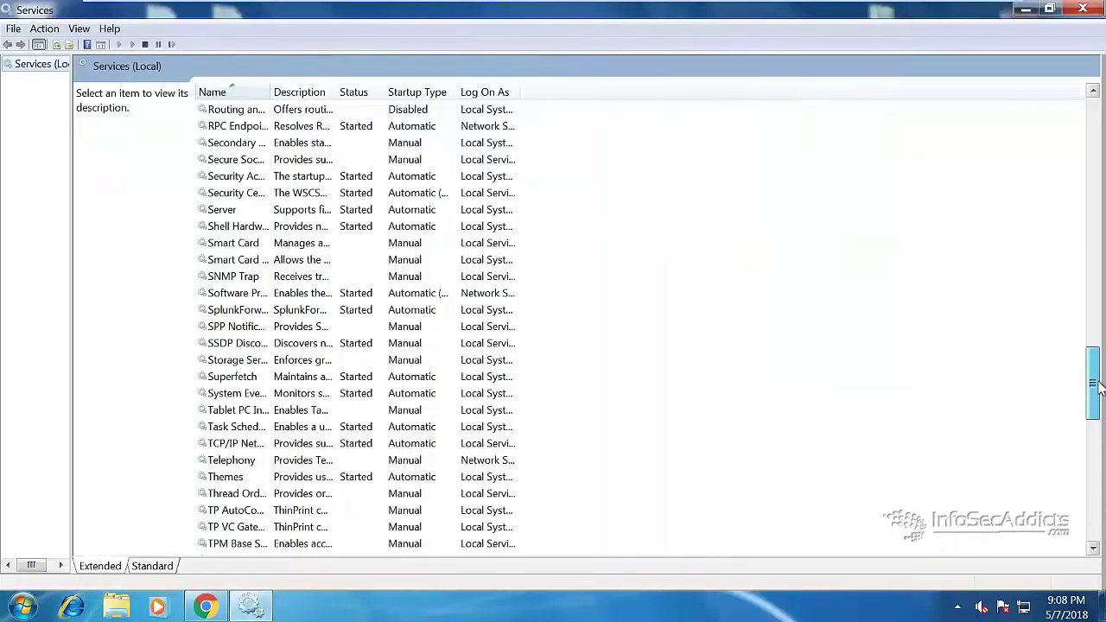
pyautogui.click(307, 309)
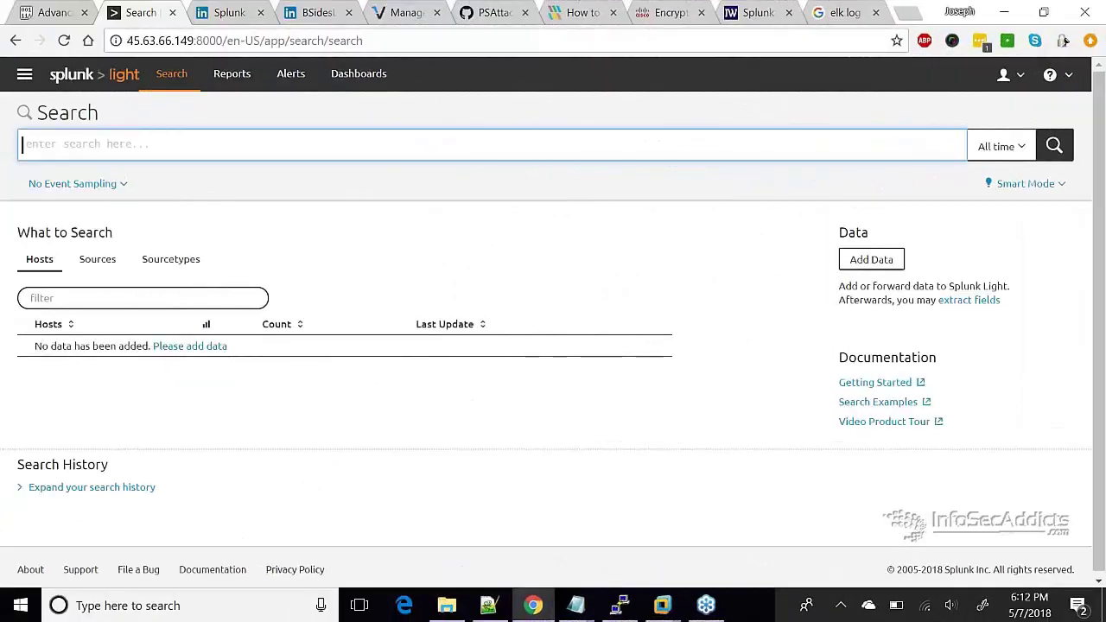
# Step: Check the Indexes page: wineventlog now holds 17.2K events, the latest from 3 minutes ago
pyautogui.moveTo(38, 345); pyautogui.dragTo(149, 346)
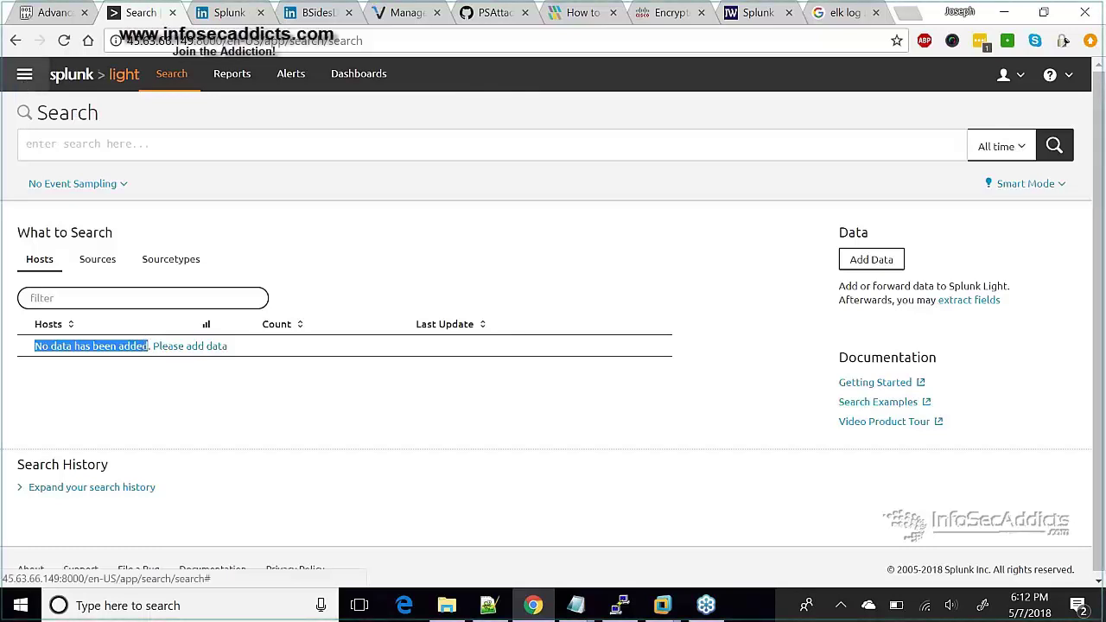
pyautogui.click(24, 74)
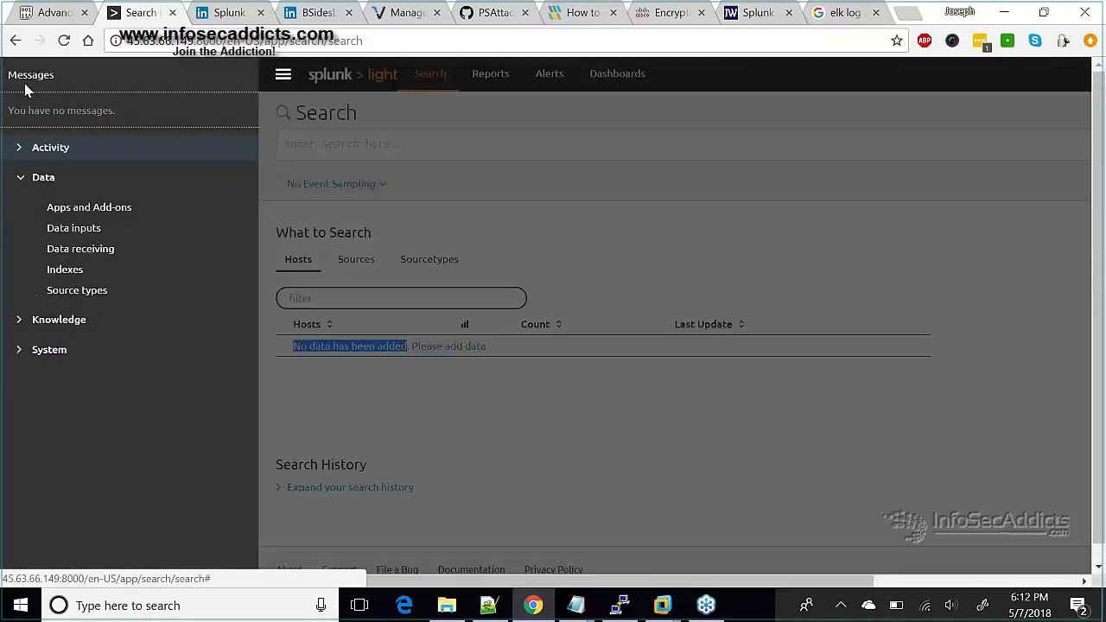
pyautogui.click(66, 269)
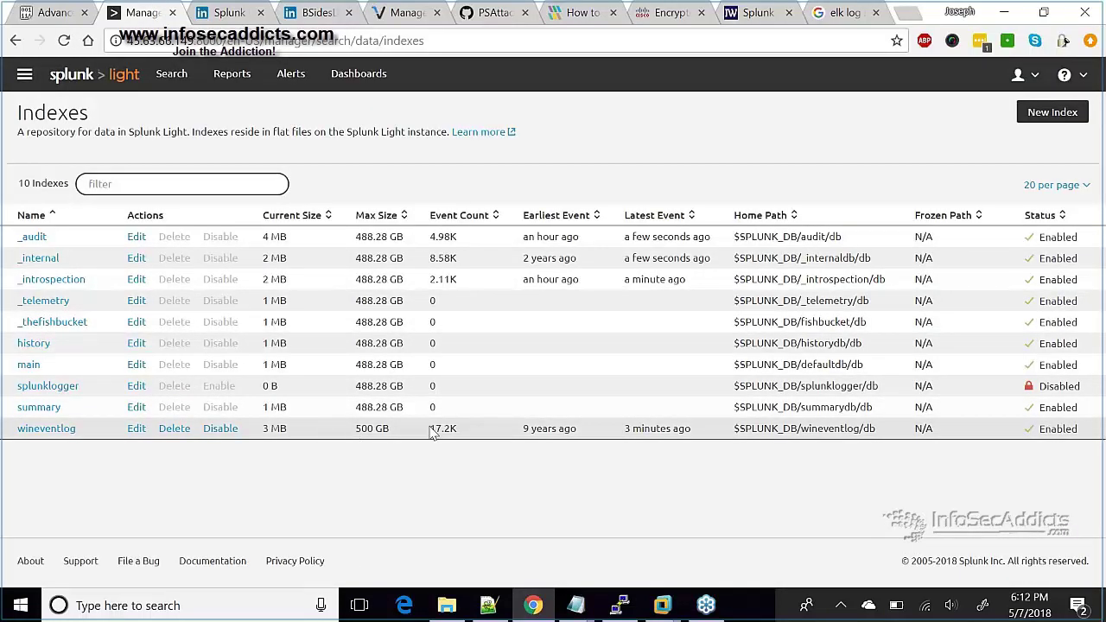
pyautogui.moveTo(429, 428); pyautogui.dragTo(691, 424)
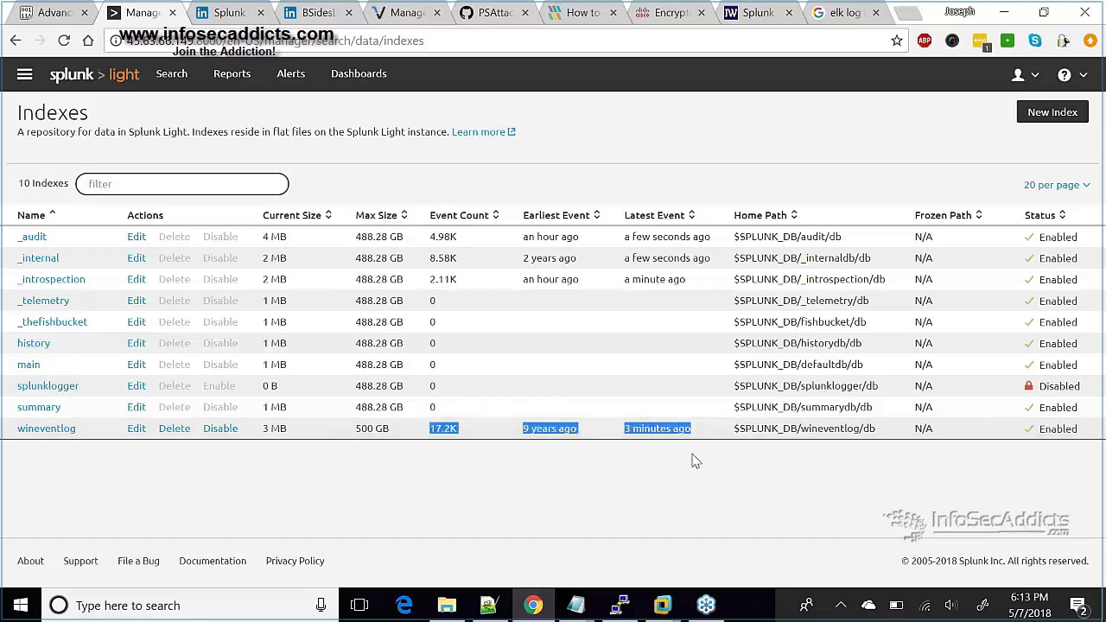